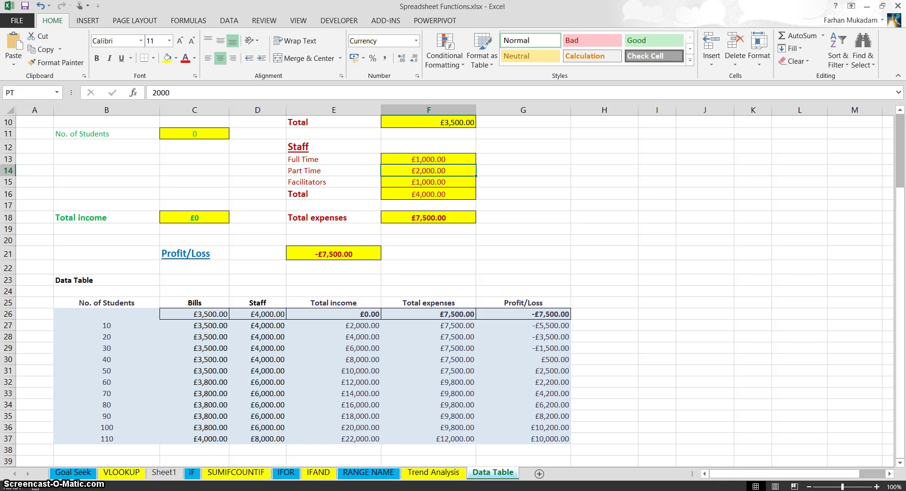
- Inspect the data table's formulas for Total expenses and Profit/Loss
left_click(397, 339)
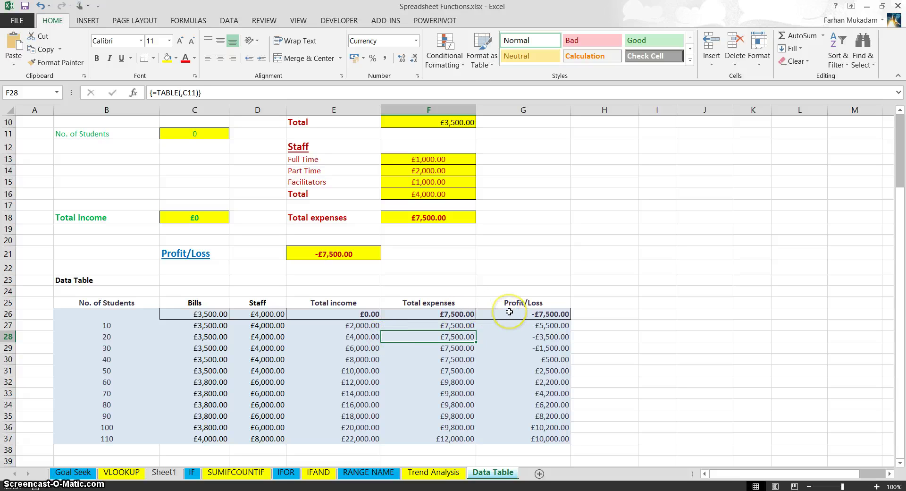
left_click_drag(509, 312, 527, 436)
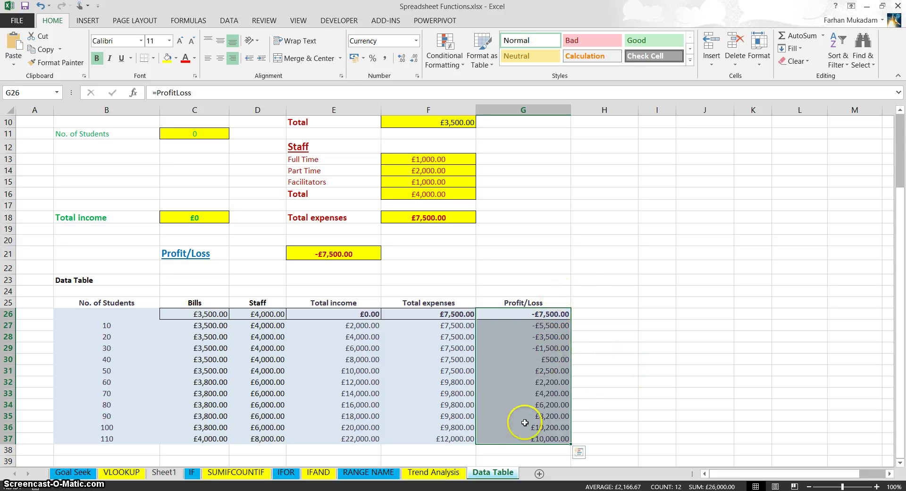
left_click(646, 383)
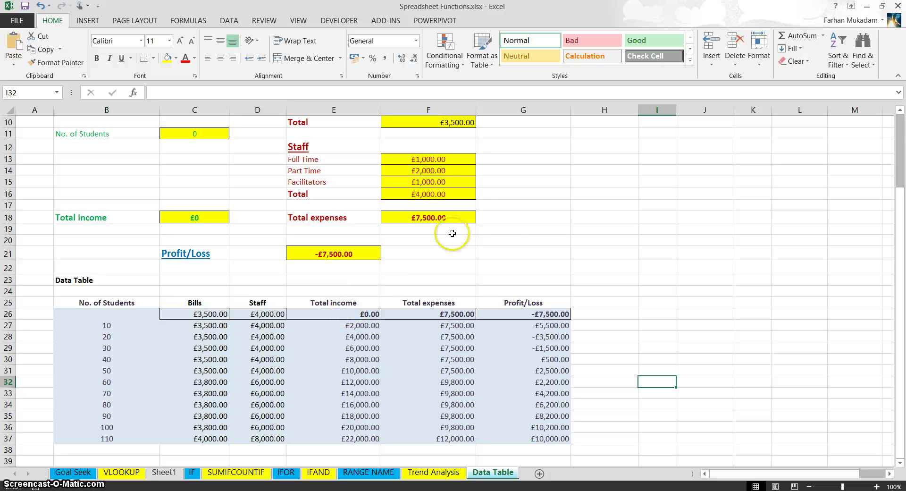
left_click(447, 217)
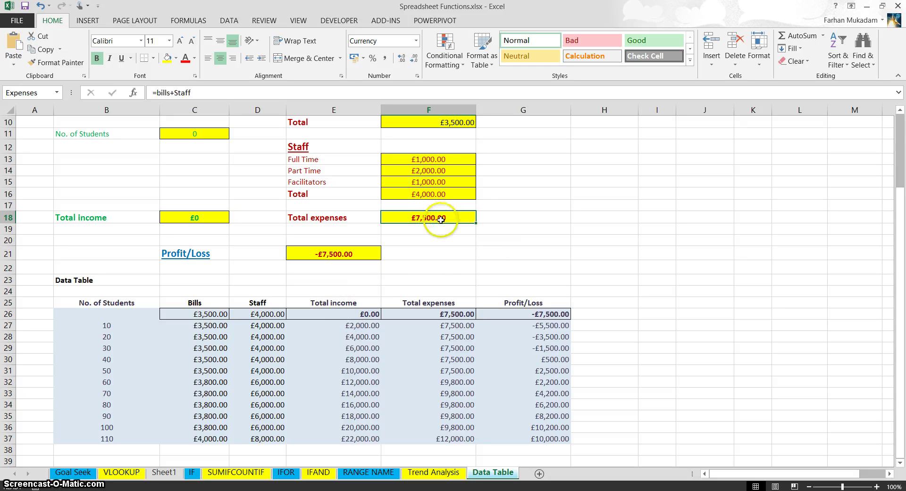
left_click(337, 255)
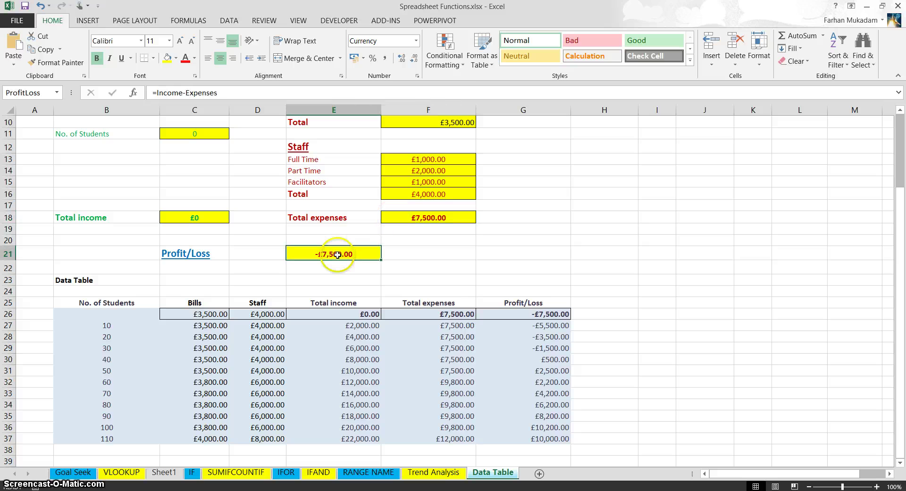
left_click(563, 268)
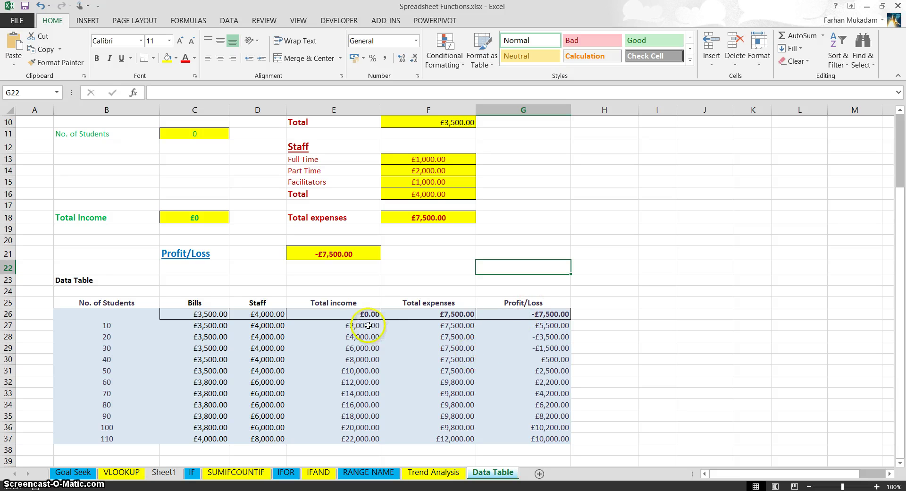
- Insert a 2-D line chart of Total income and Total expenses, then move it right of the table
left_click_drag(368, 326, 440, 434)
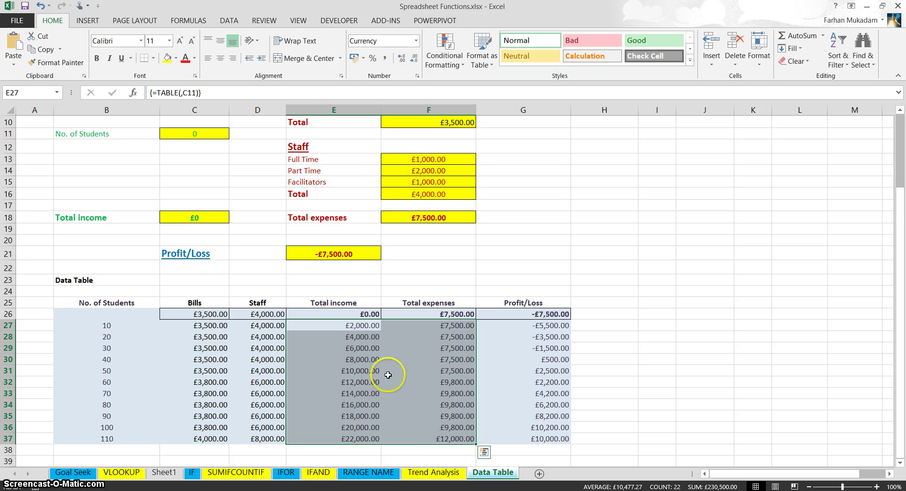
left_click(91, 22)
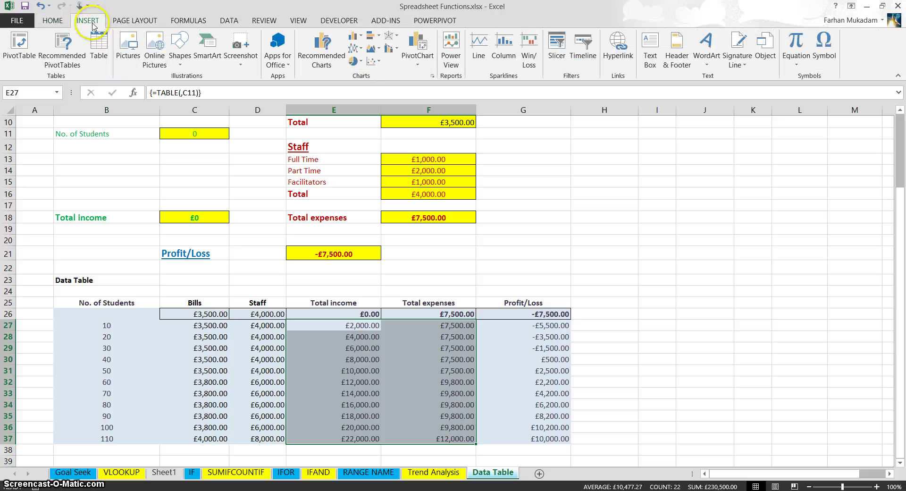
left_click(358, 49)
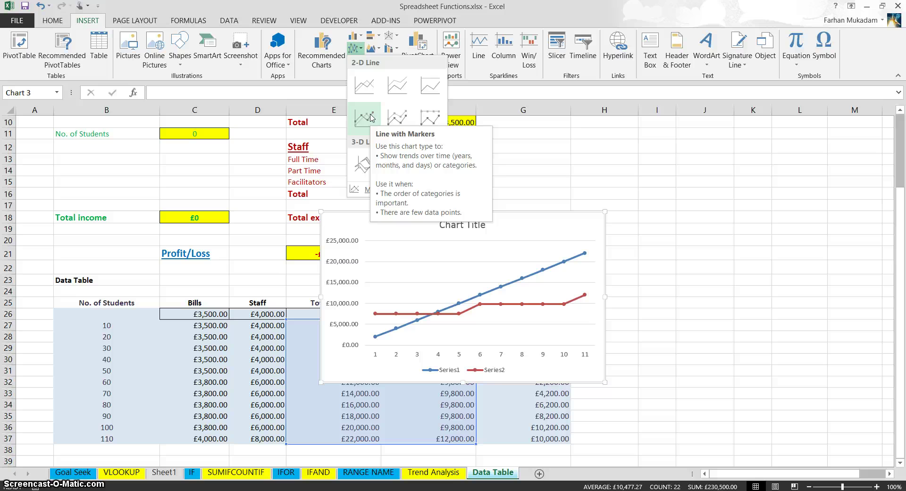
left_click(398, 85)
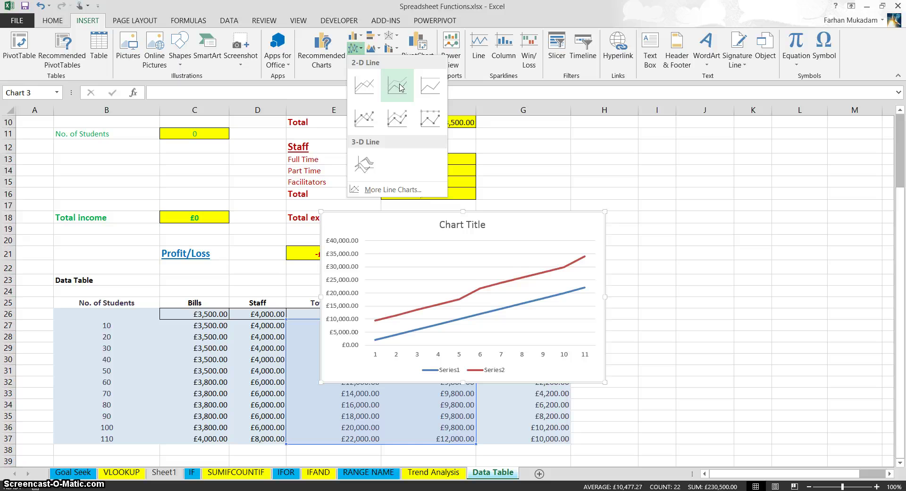
left_click(367, 115)
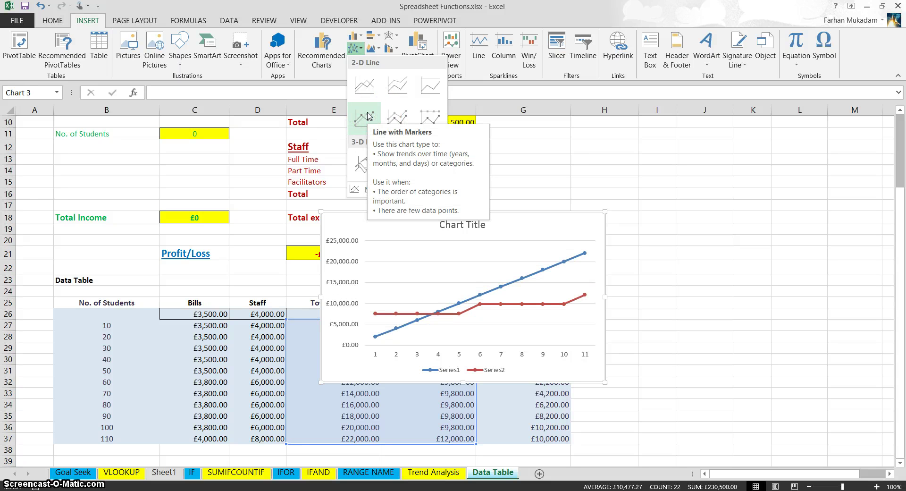
left_click(443, 139)
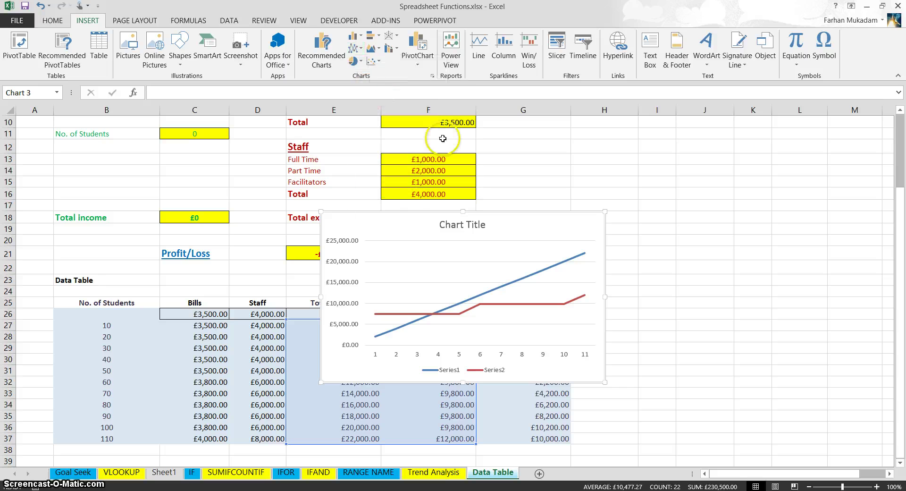
left_click(519, 213)
left_click_drag(520, 212, 709, 186)
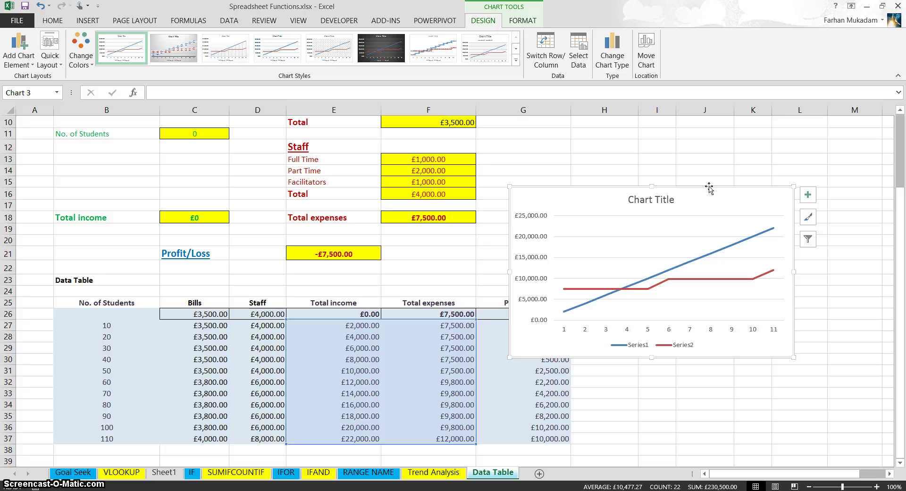
- Replace 'Chart Title' with 'Break even Chart for January'
left_click(654, 198)
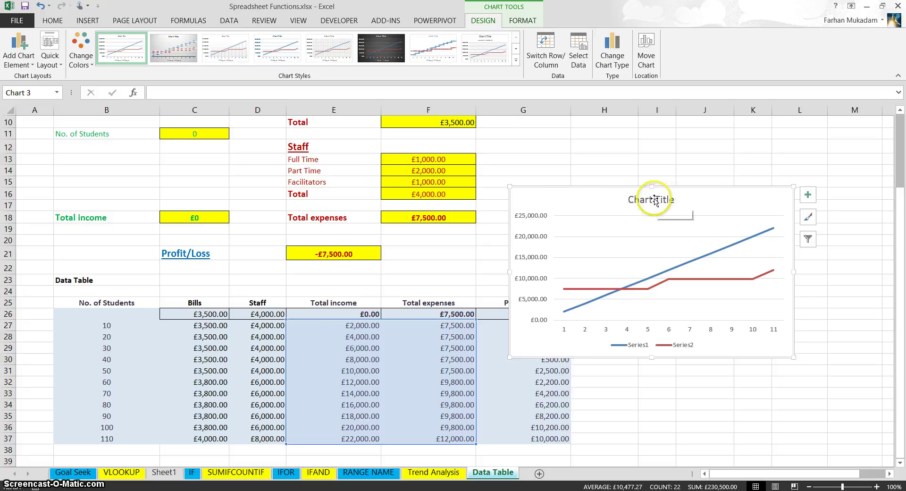
double_click(656, 199)
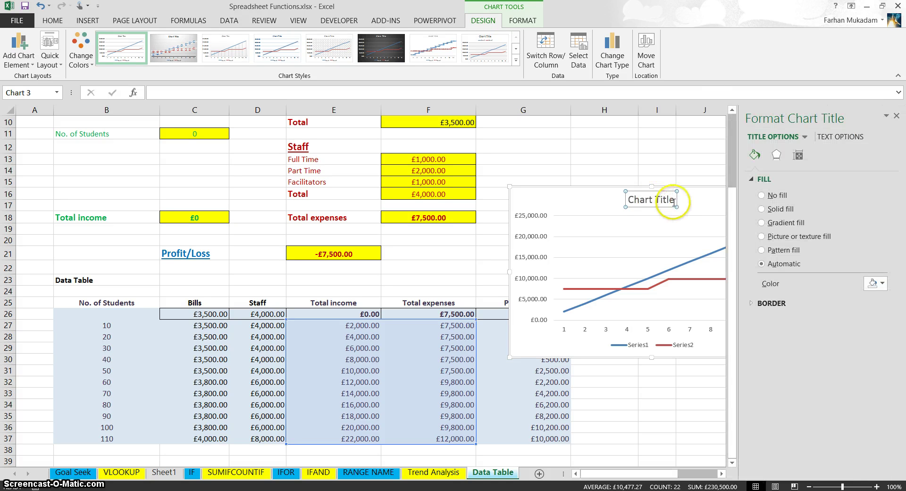
triple_click(626, 198)
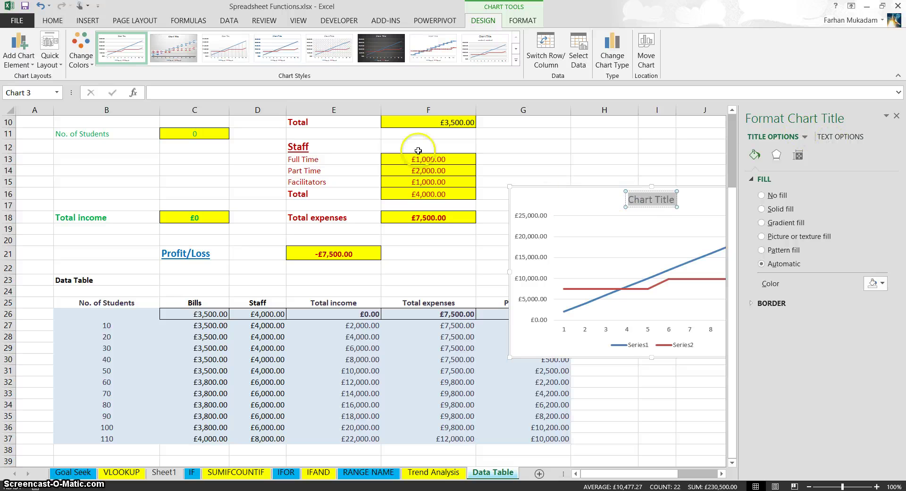
left_click_drag(410, 160, 410, 161)
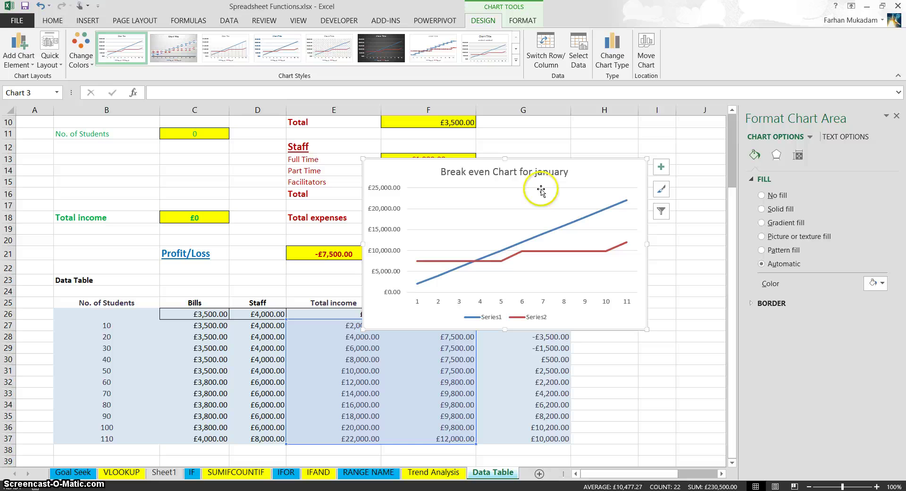
- Capitalise the J in 'January' and shift the chart right to uncover column F
left_click(537, 174)
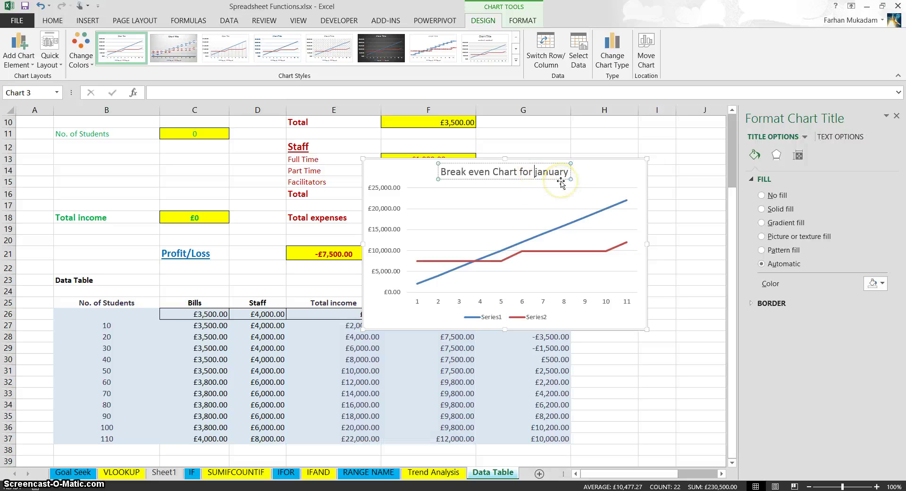
key("BackSpace")
type("J")
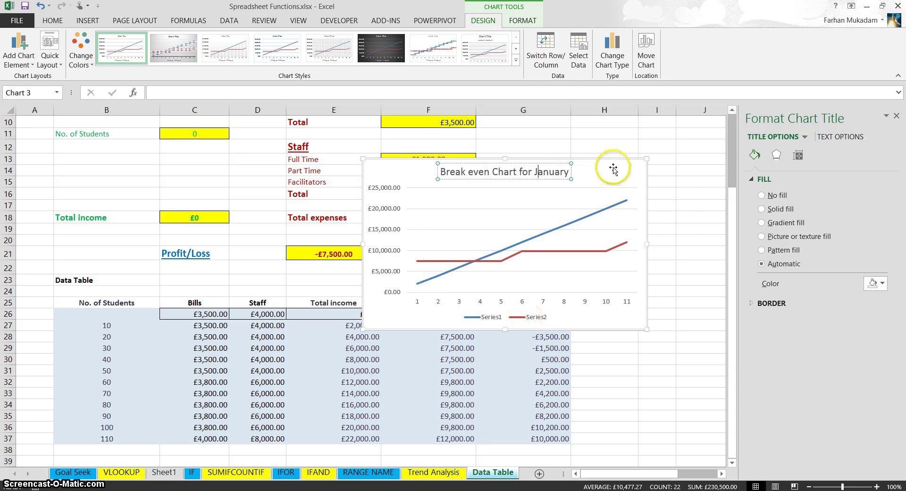
left_click_drag(607, 163, 651, 172)
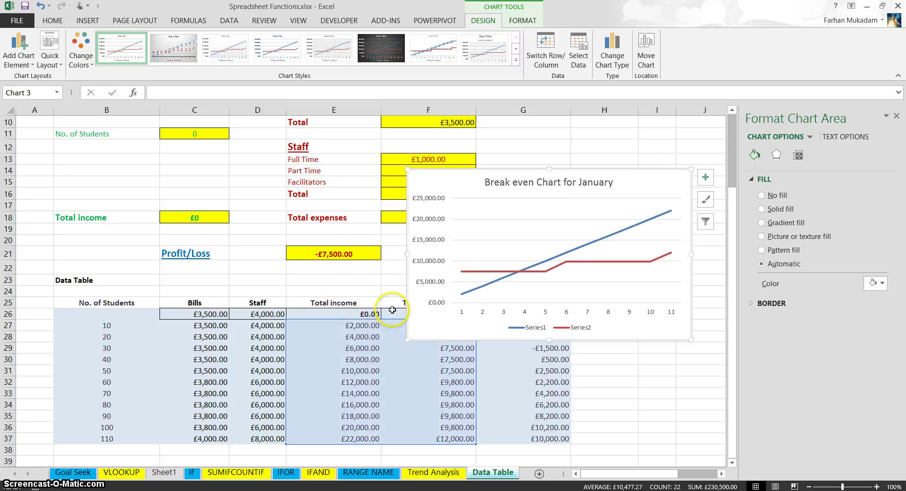
left_click(533, 331)
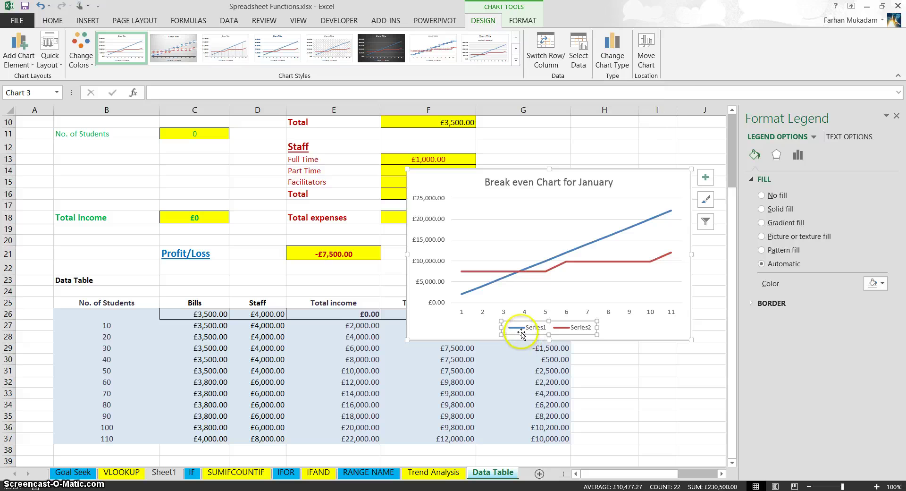
- Name the first series Total income from heading cell E25
left_click(579, 58)
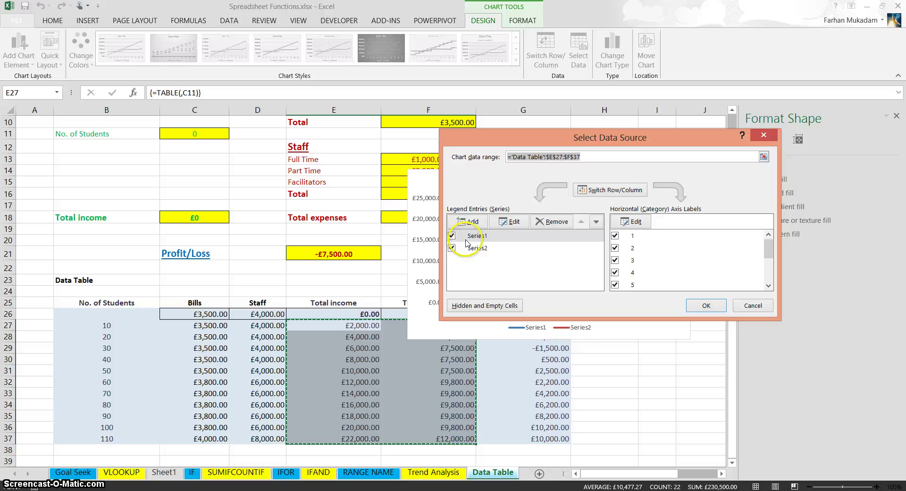
left_click(513, 222)
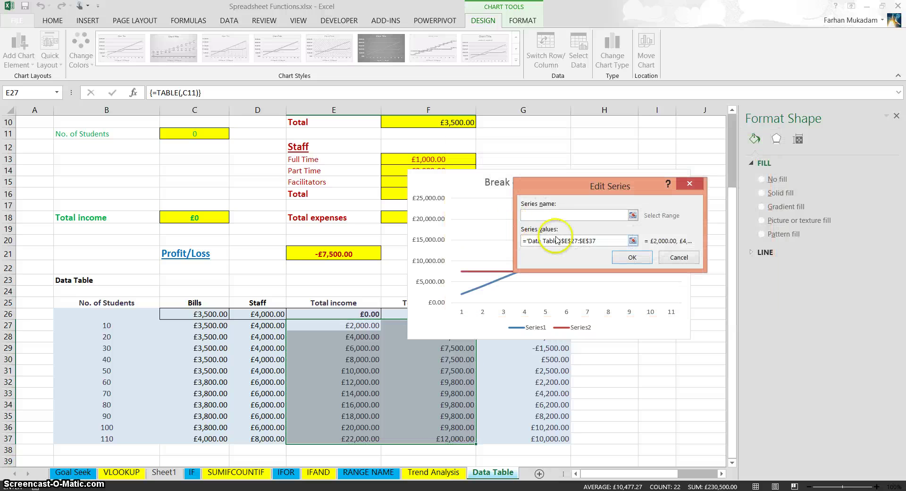
left_click(347, 292)
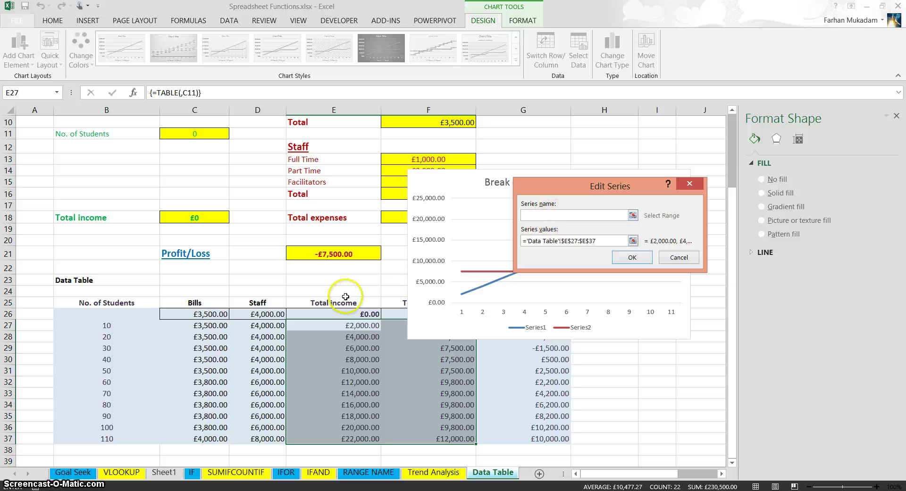
left_click(347, 301)
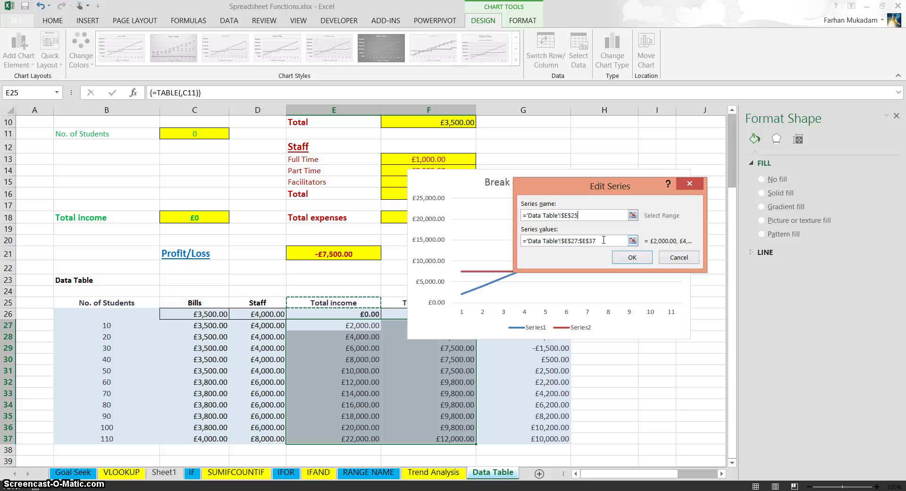
left_click(632, 258)
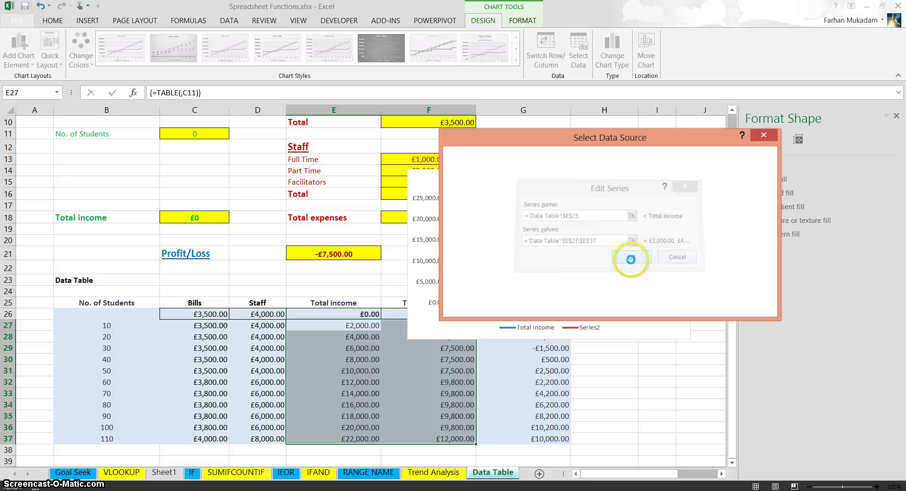
- Name the second series Total expenses and apply both series to the chart
left_click(504, 249)
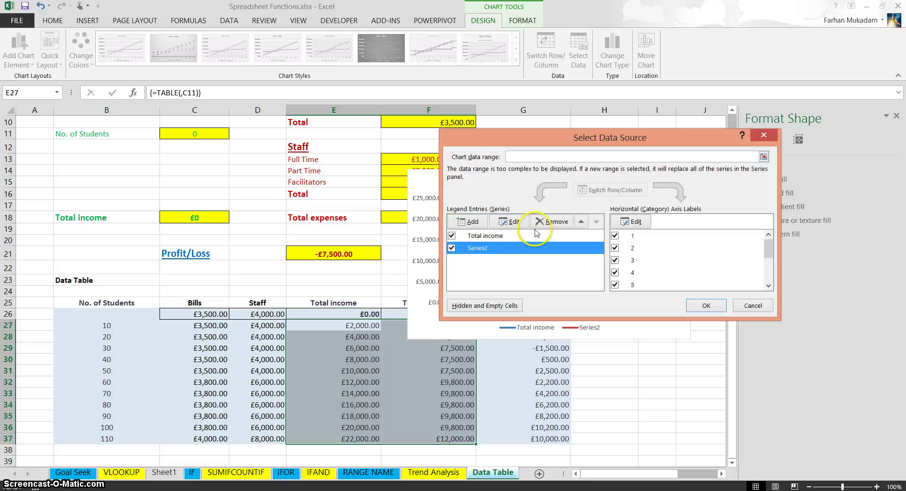
left_click(517, 224)
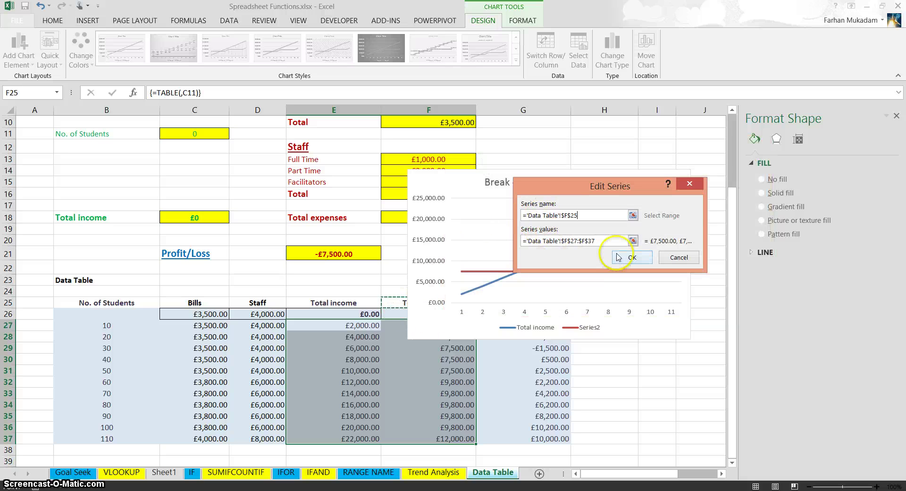
left_click(632, 257)
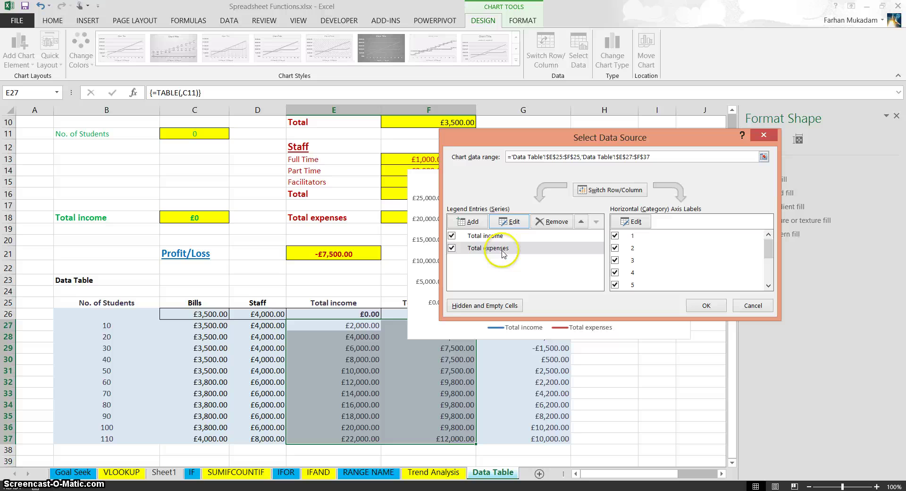
left_click(512, 226)
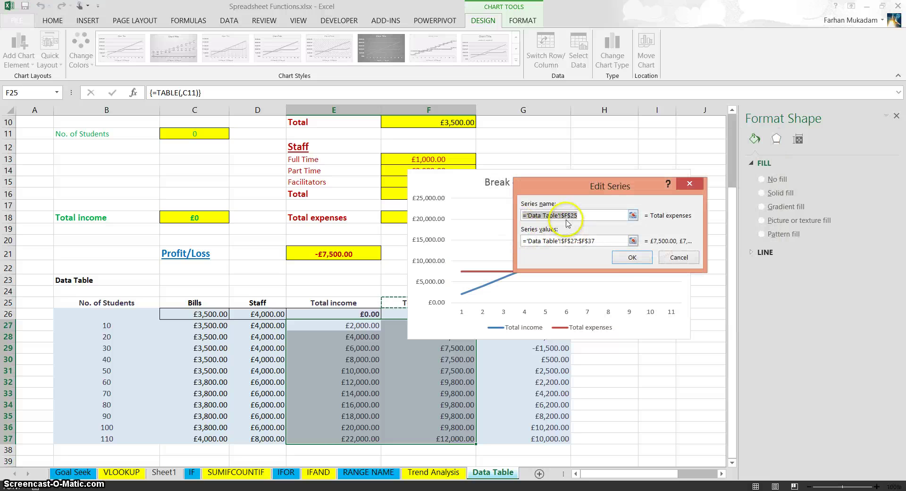
left_click(631, 257)
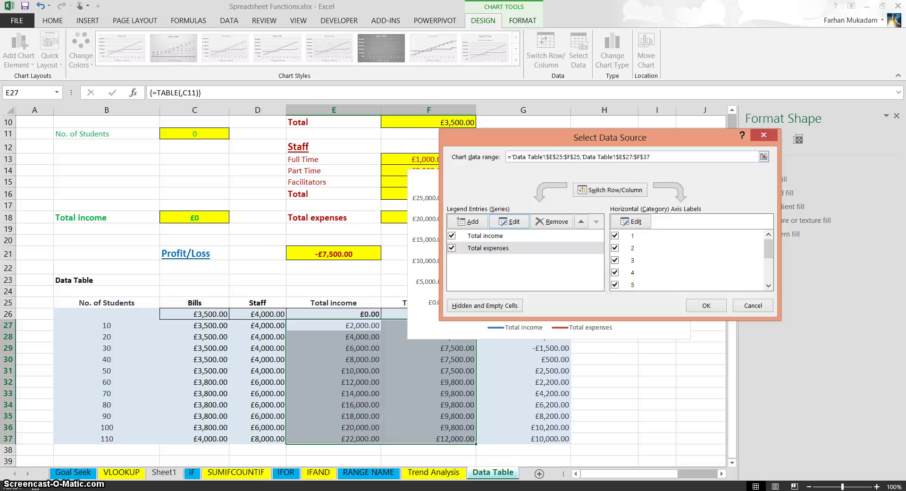
left_click(707, 306)
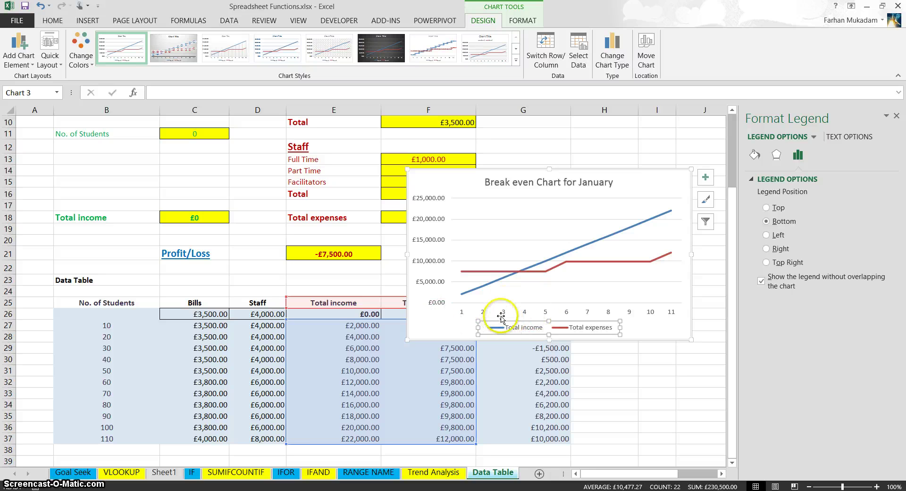
- Set the horizontal axis labels to the student counts in B27:B37
left_click(504, 312)
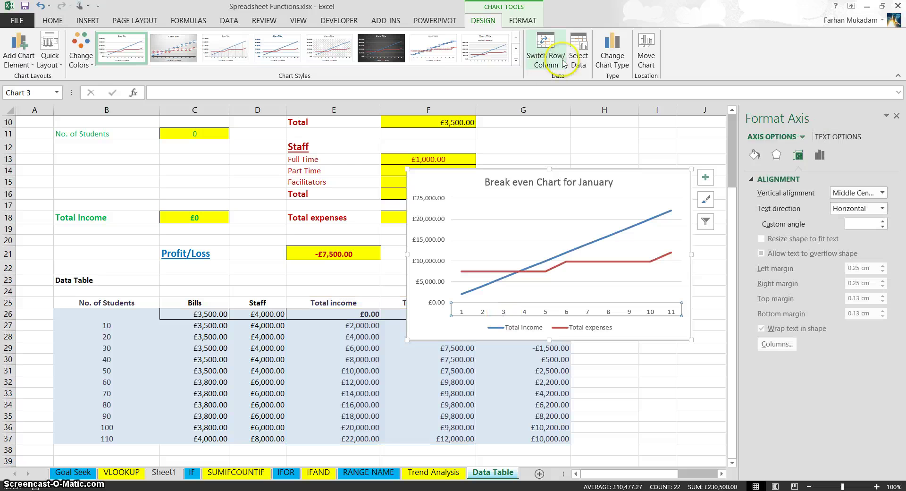
left_click(578, 54)
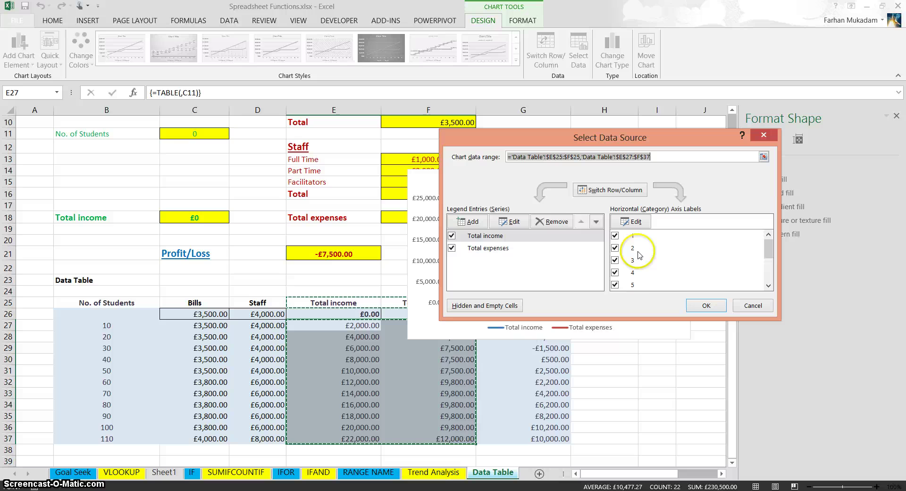
scroll(637, 283, "down", 1)
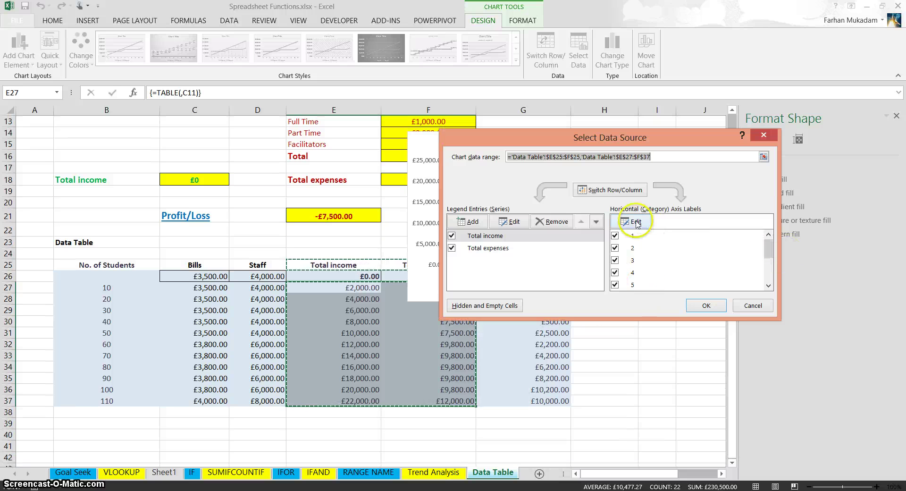
left_click(636, 222)
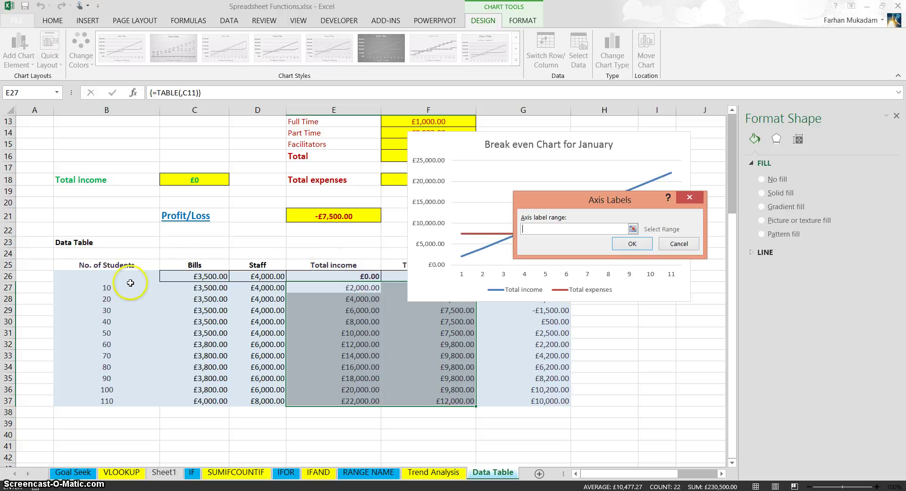
left_click(633, 229)
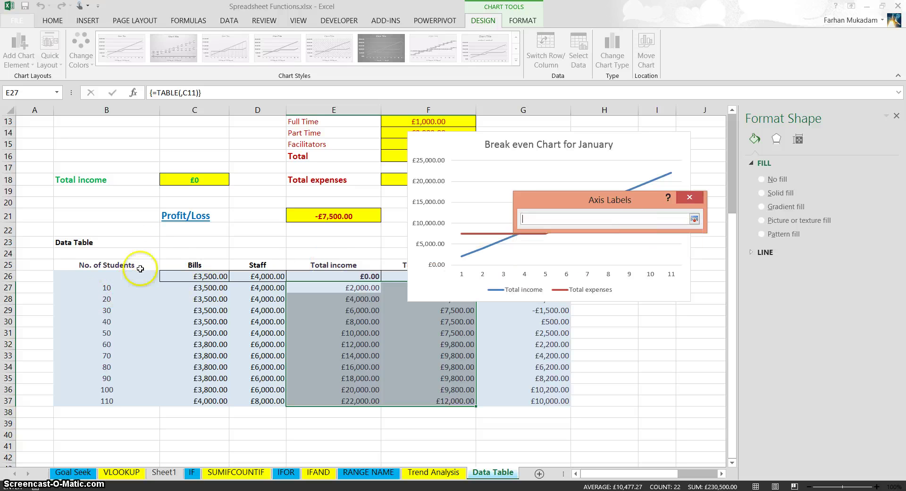
left_click_drag(101, 290, 98, 404)
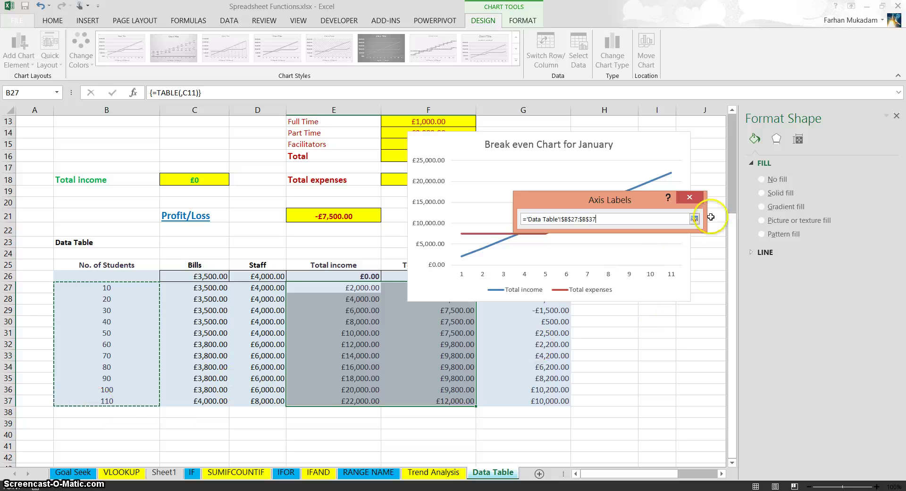
left_click(695, 219)
left_click(681, 243)
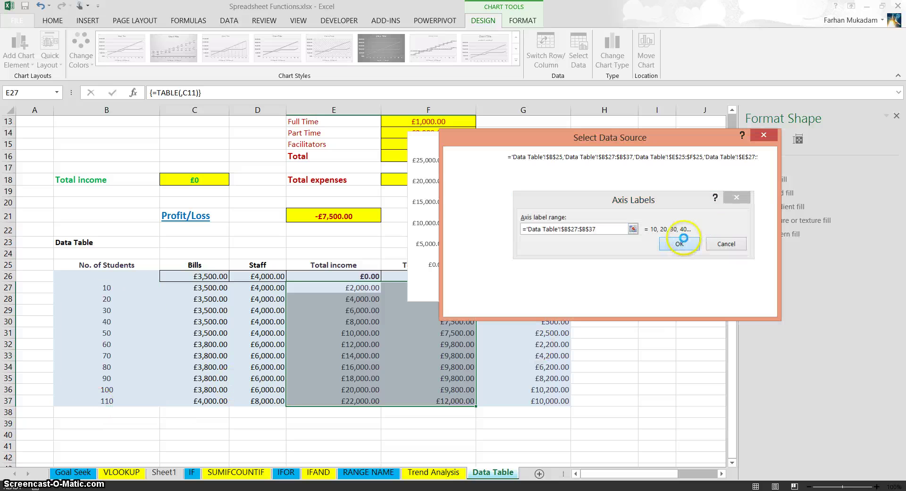
left_click(701, 307)
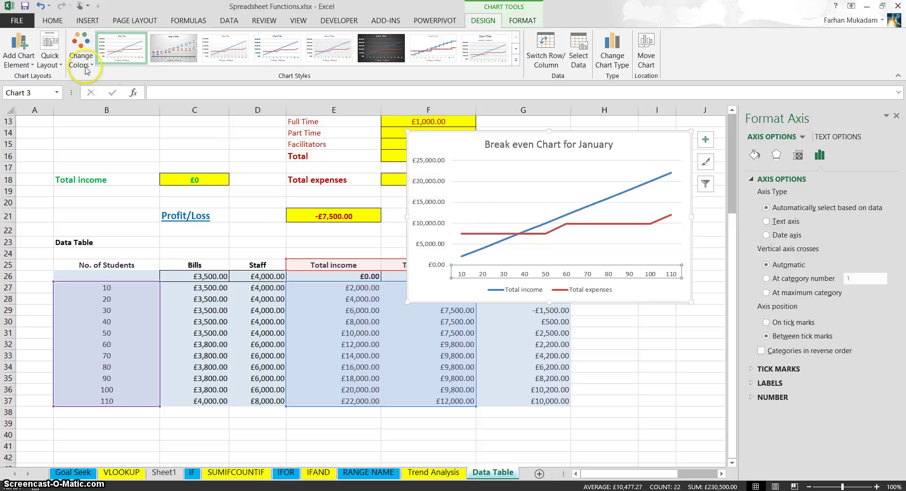
- Add a primary vertical axis title 'Money in £' and enlarge the chart over the table
left_click(12, 65)
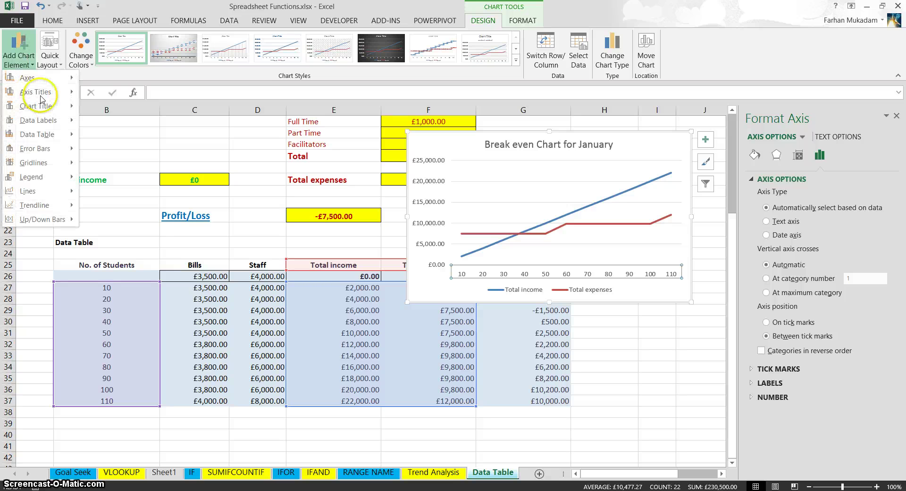
mouse_move(33, 92)
left_click(137, 123)
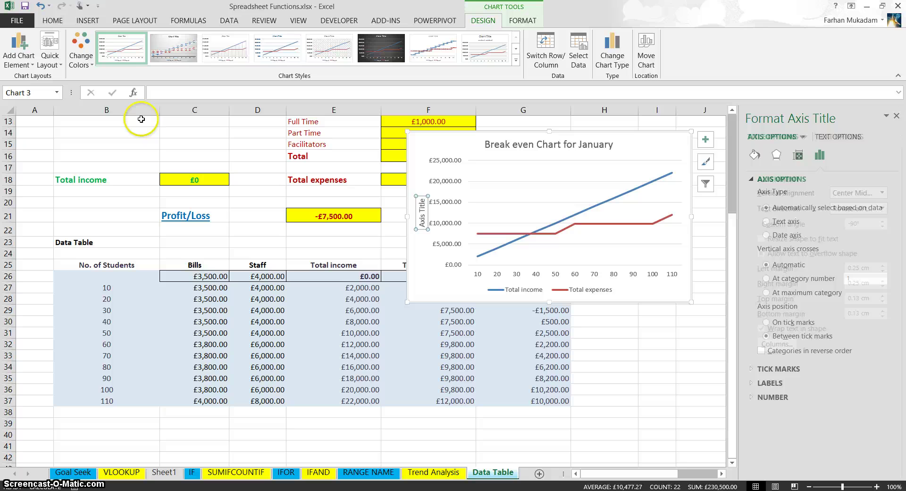
left_click(421, 211)
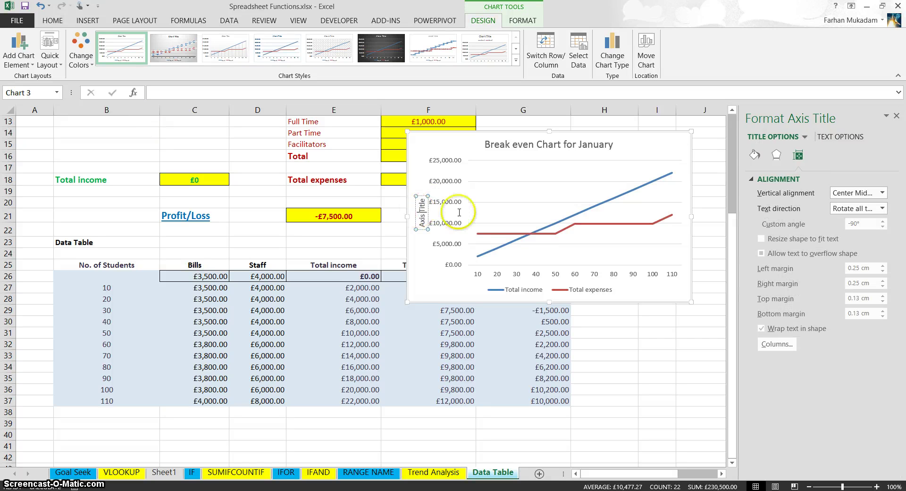
key("ctrl+a")
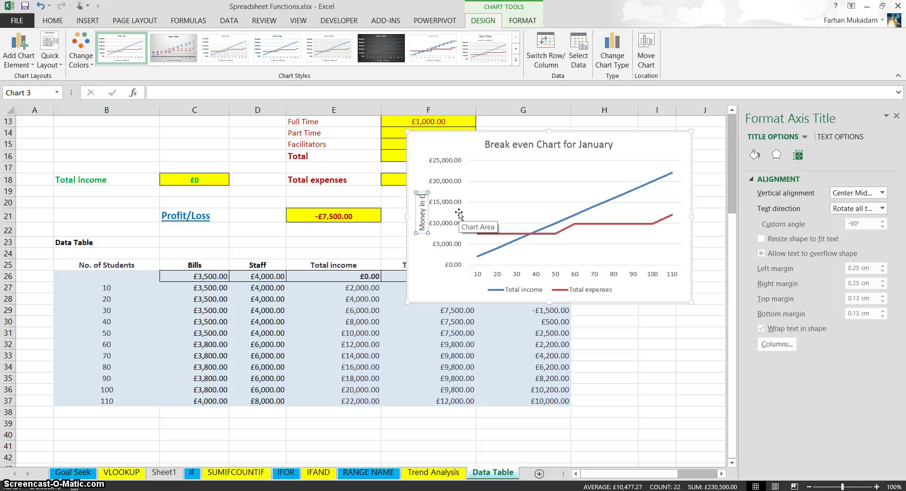
left_click(682, 289)
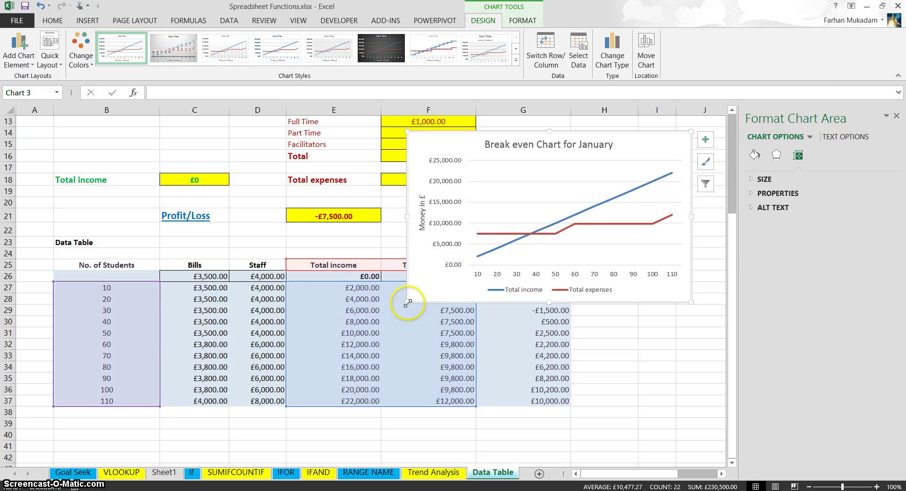
left_click_drag(408, 303, 254, 359)
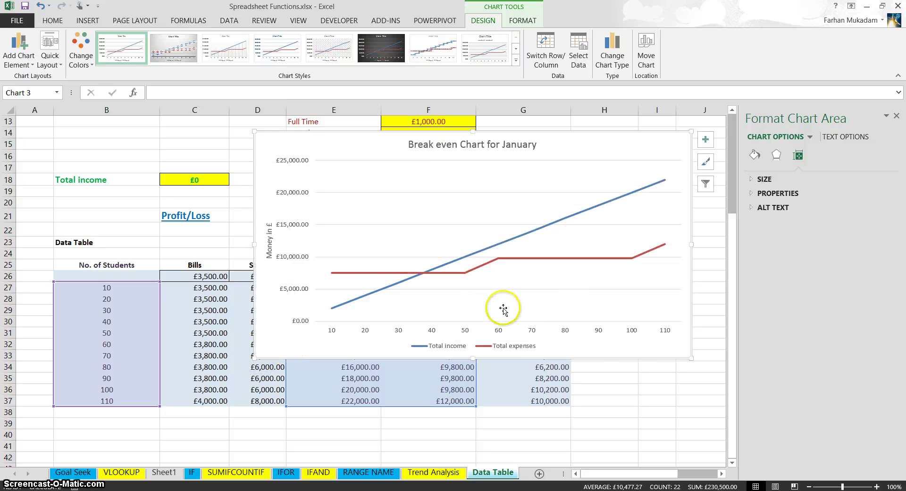